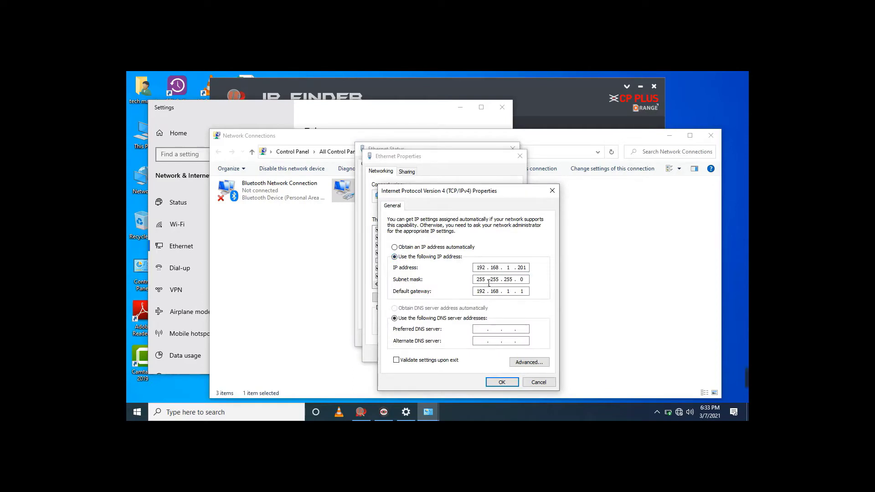
Apply static IPv4 address 192.168.1.201 to Ethernet and close the network and Settings windows
left_click(502, 382)
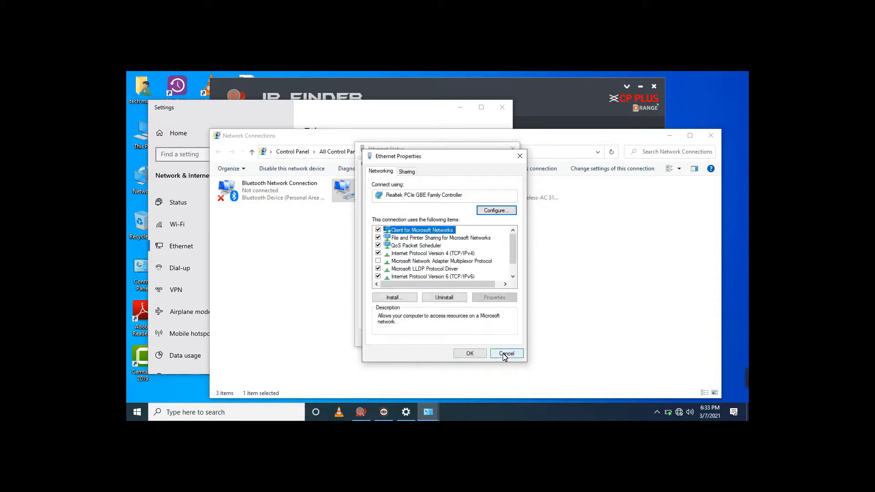
left_click(472, 355)
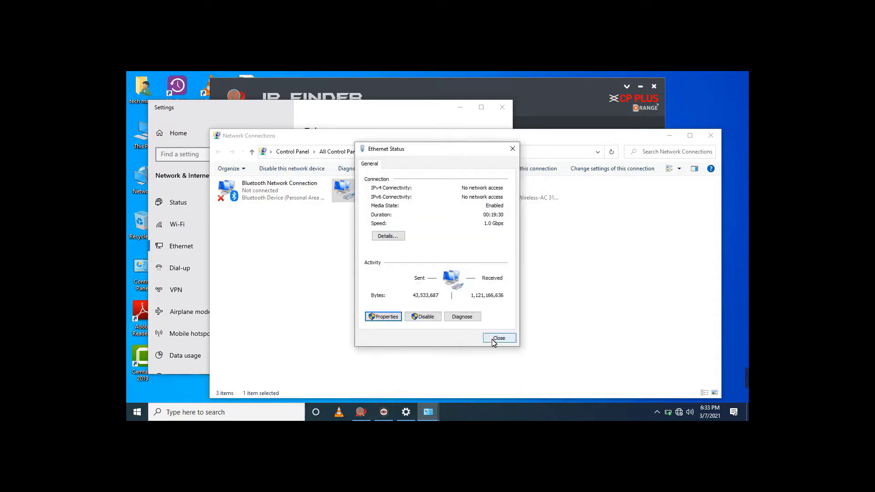
left_click(498, 338)
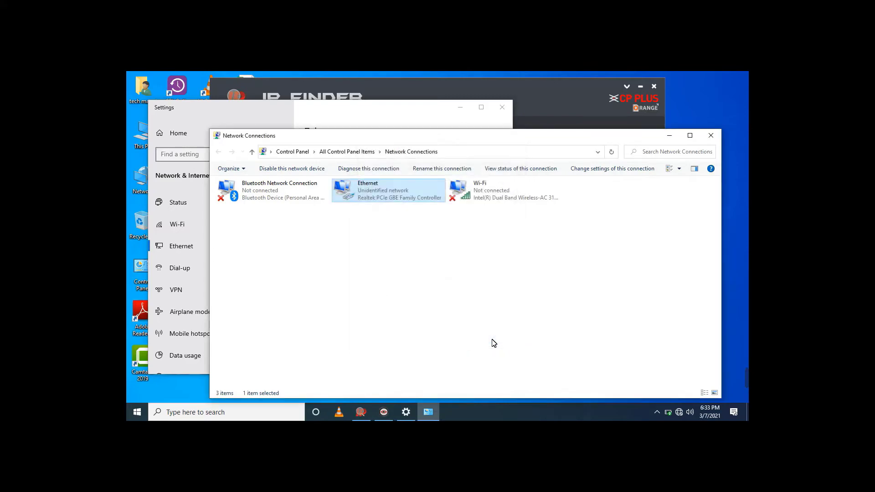
left_click(711, 136)
left_click(502, 110)
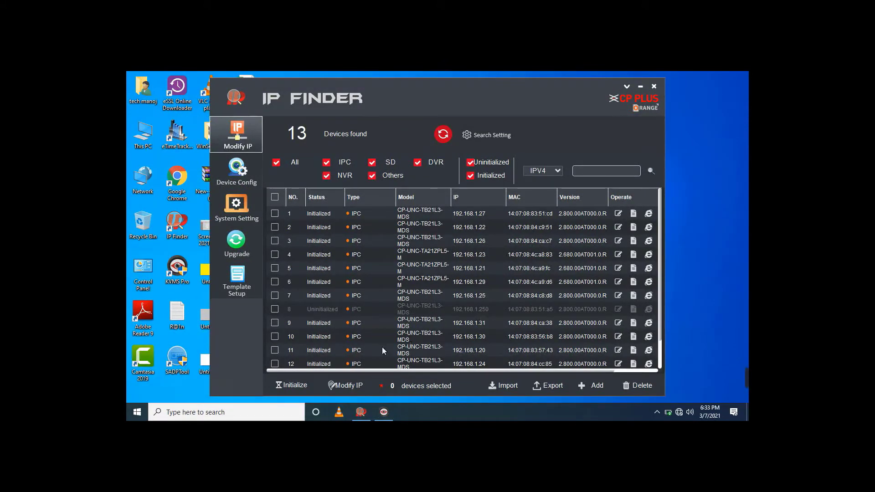
left_click(264, 417)
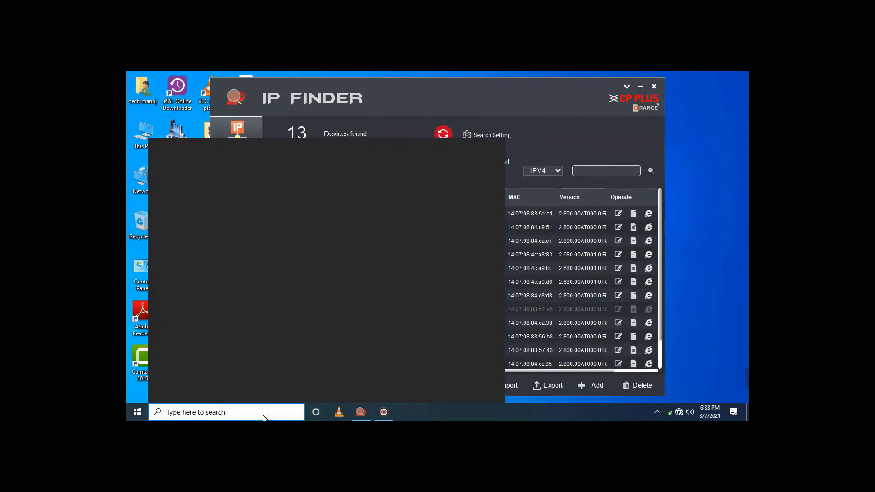
Launch Internet Explorer and load the camera's page at 192.168.1.250
type("i")
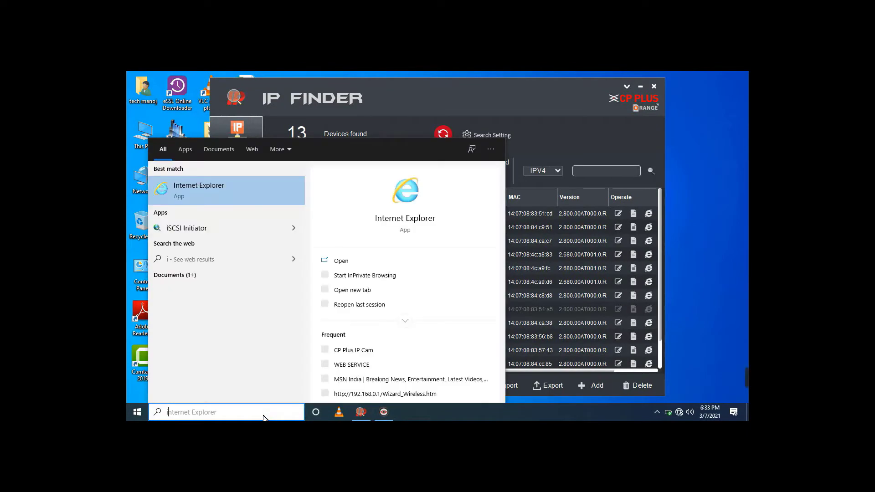
left_click(266, 198)
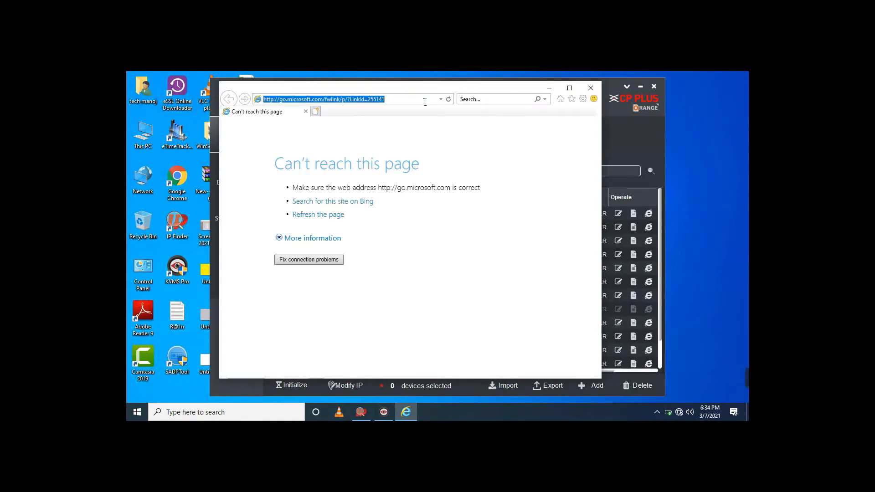
type("192.168.1.250/")
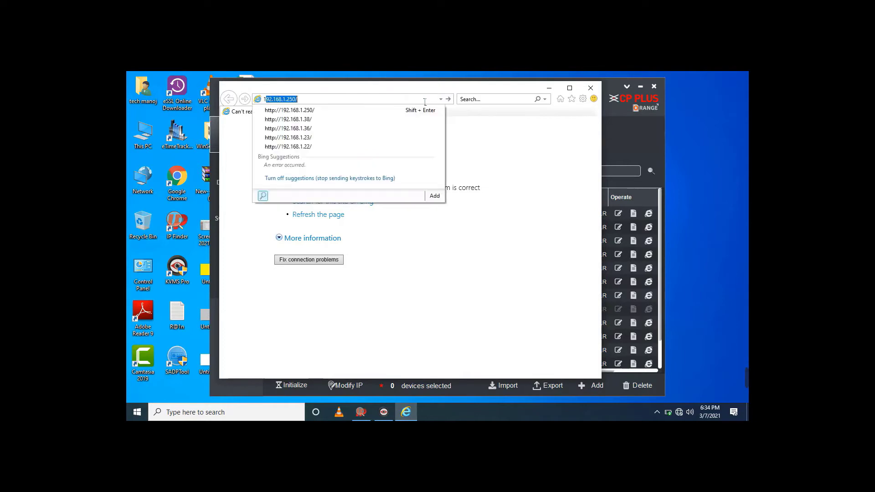
key("Return")
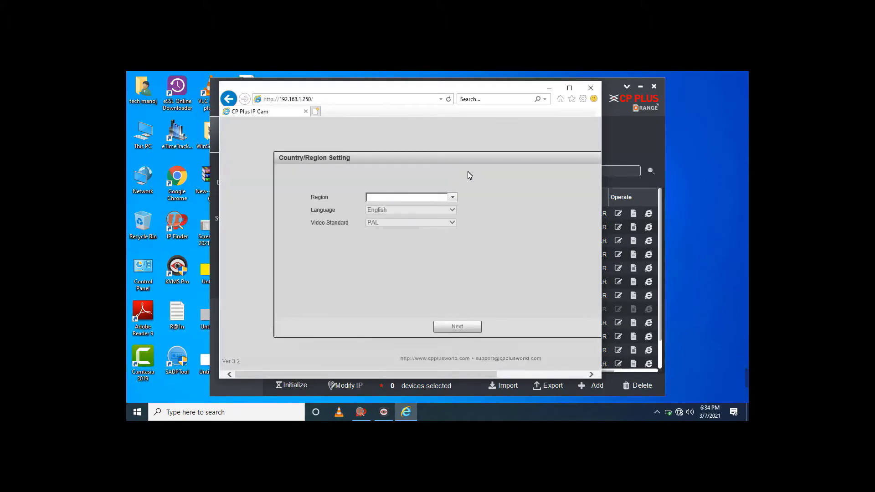
Choose India as the region, sync camera time to the PC, and advance to initialization
left_click(432, 202)
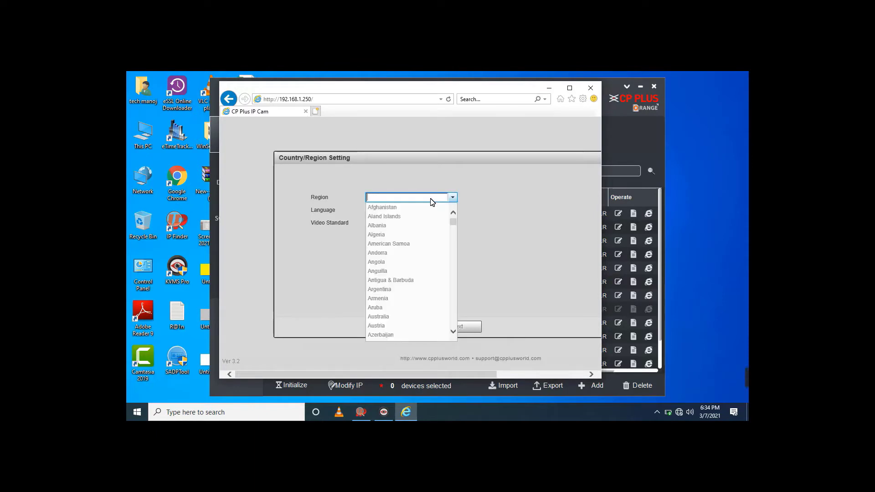
type("indi")
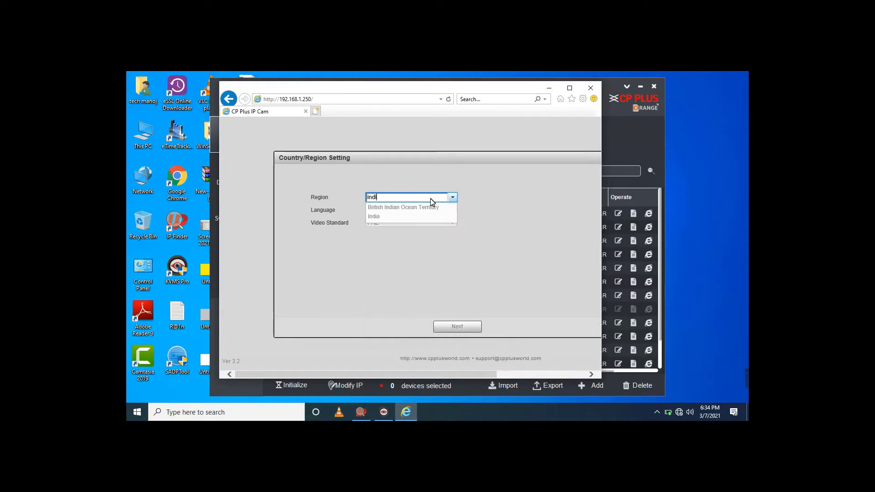
left_click(405, 217)
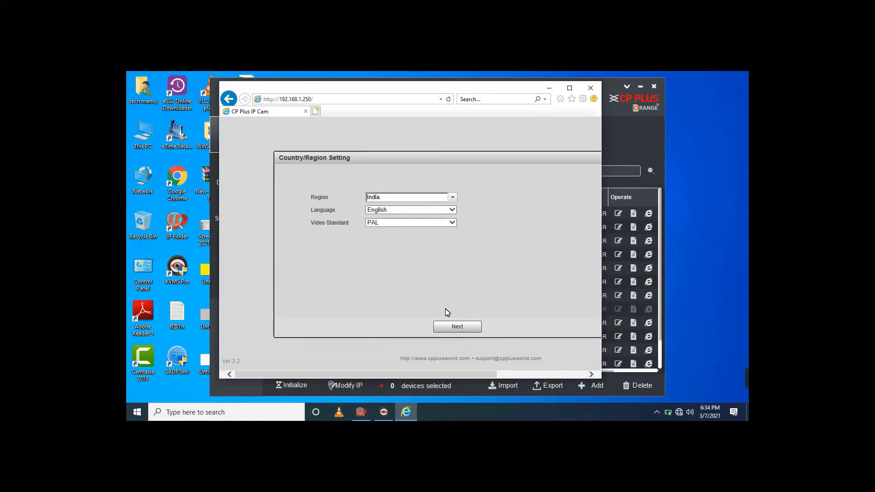
left_click(454, 328)
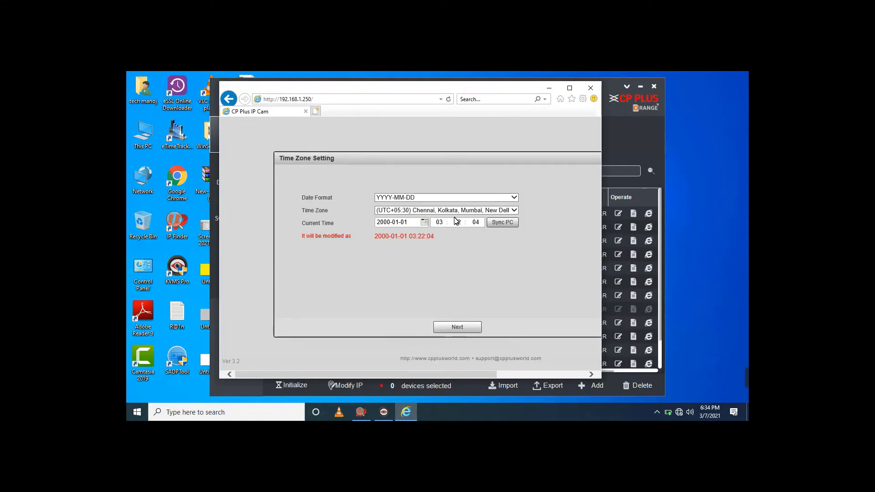
left_click(499, 227)
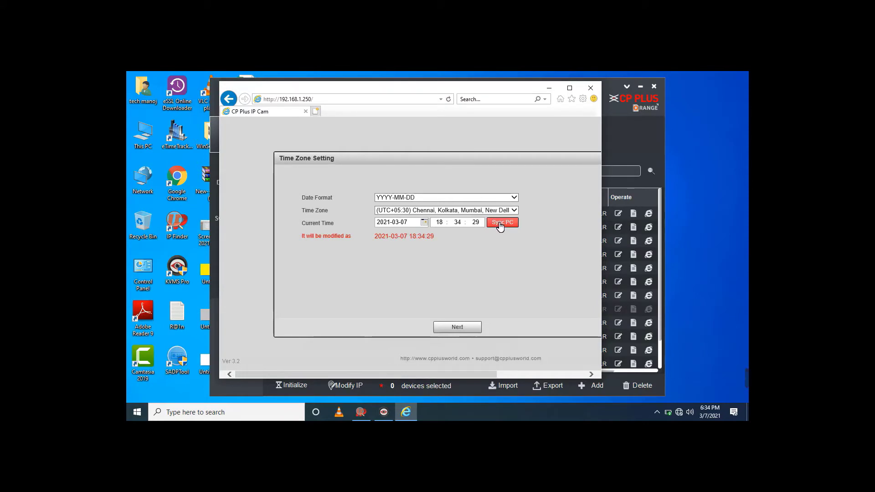
left_click(450, 328)
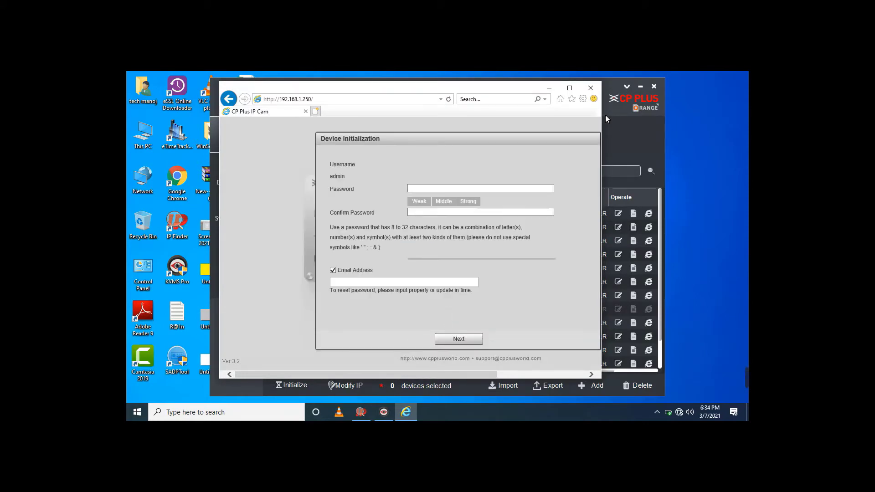
Maximize the browser, enter and confirm the admin password, paste the recovery e-mail, and submit
left_click(641, 88)
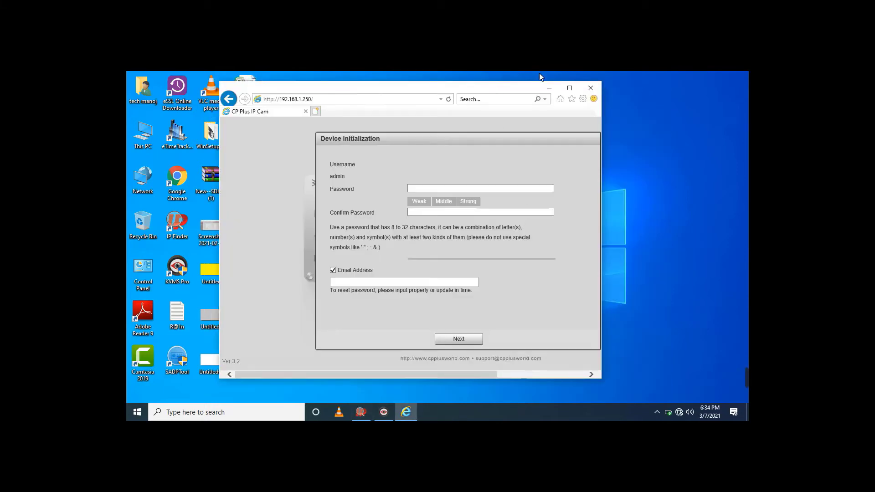
double_click(530, 90)
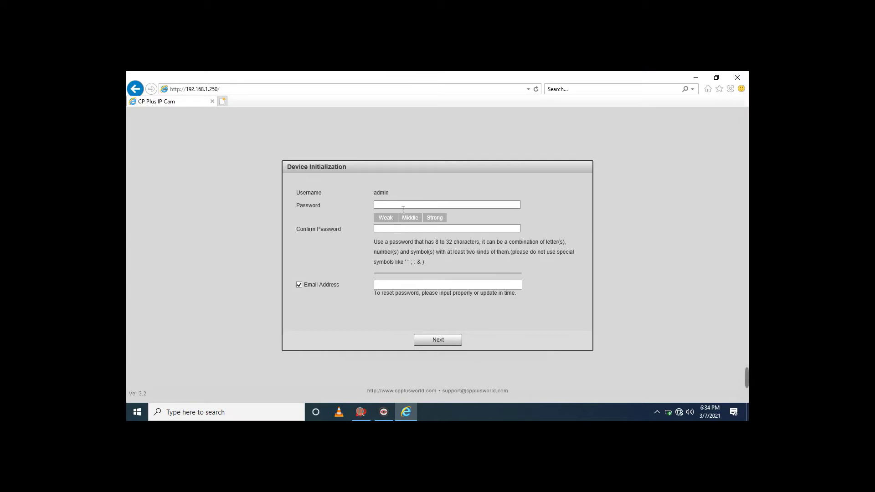
left_click(403, 209)
type("••••")
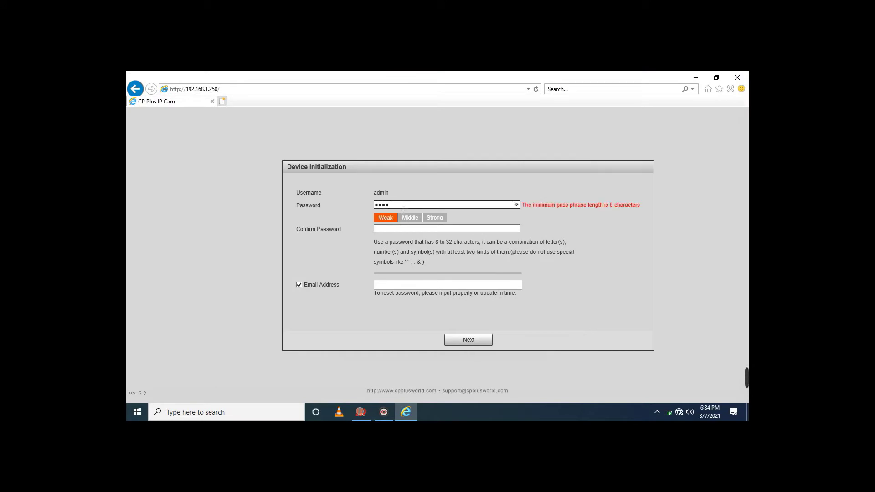
type("•••••")
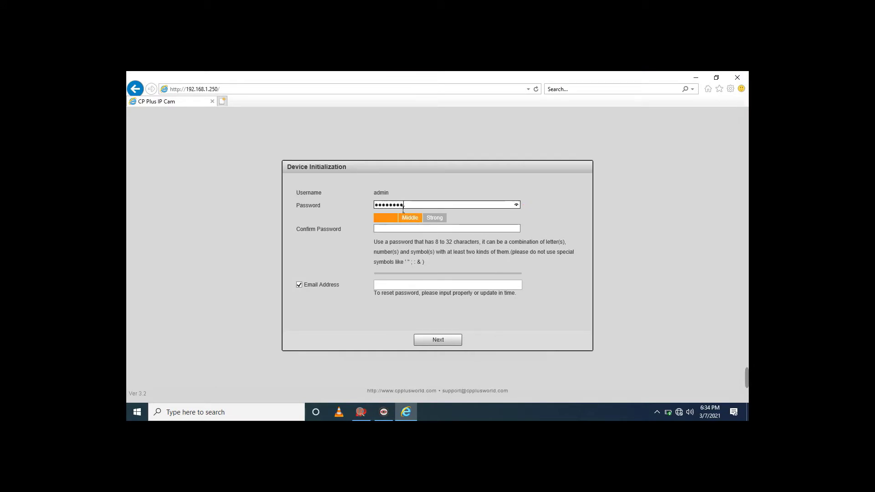
left_click(408, 230)
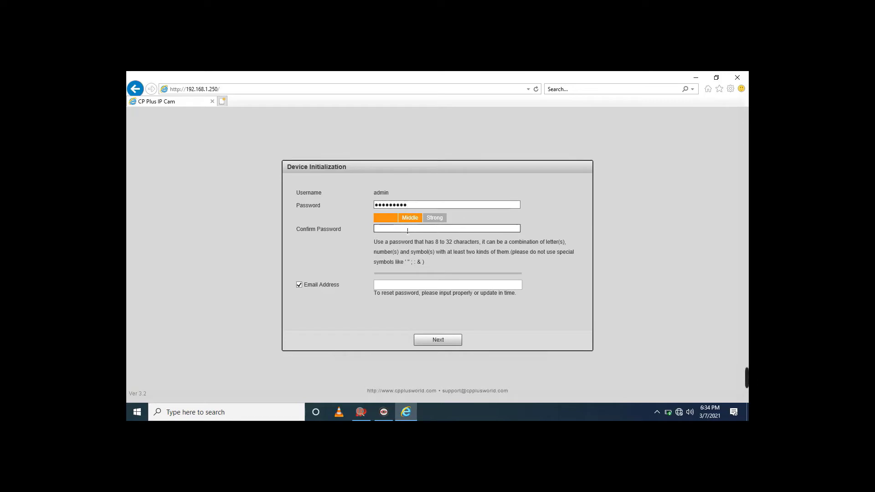
type("•••••")
key("BackSpace")
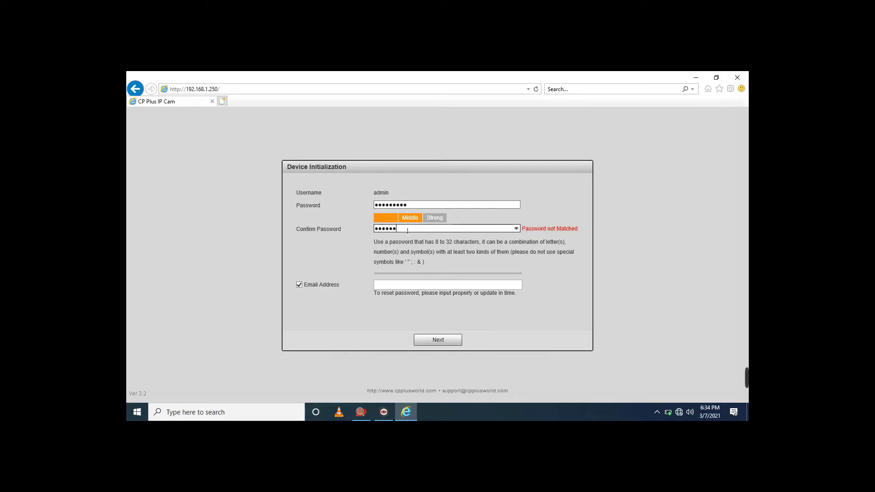
type("••••")
left_click(411, 287)
key("ctrl+v")
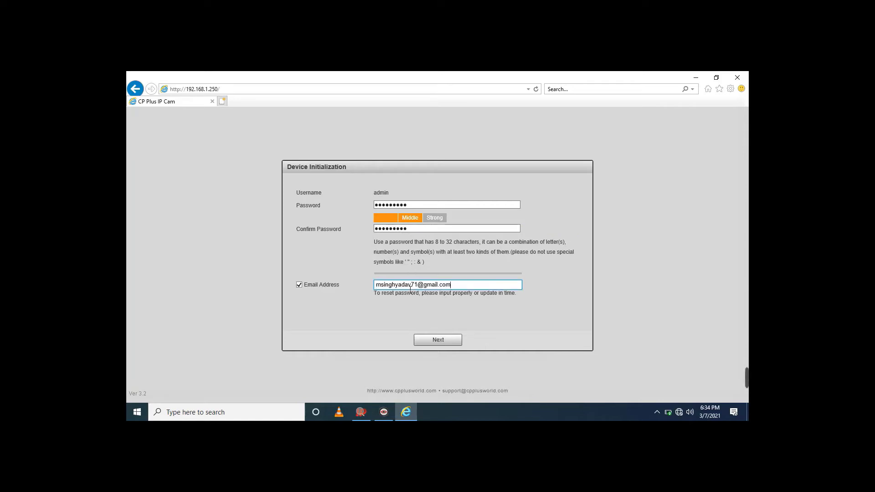
left_click(434, 341)
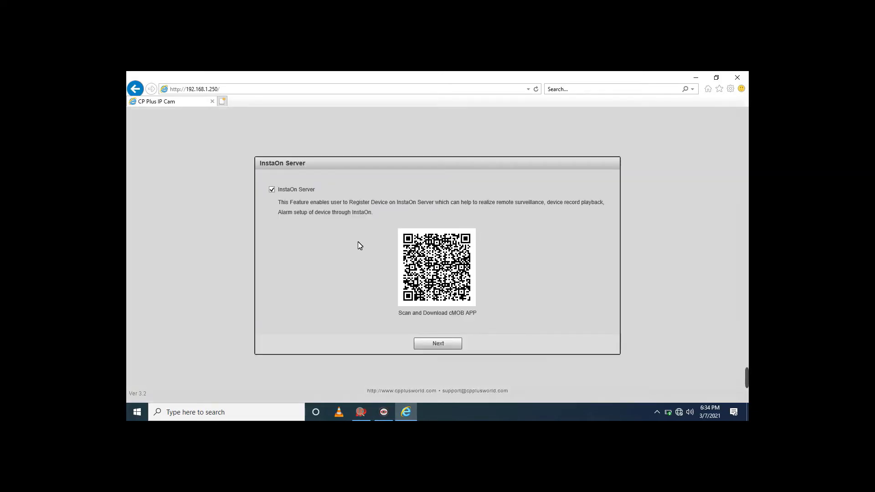
Disable InstaOn Server, accept the push warning, and save the Online Upgrade settings
left_click(272, 189)
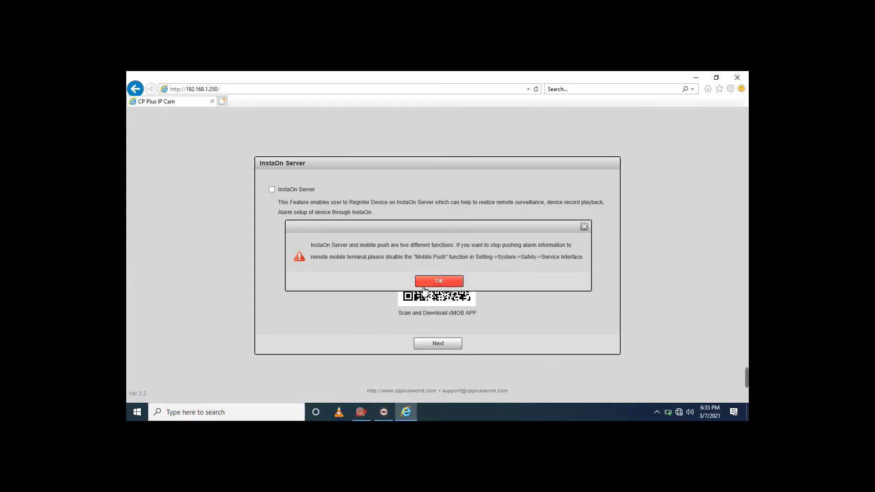
left_click(439, 281)
left_click(427, 345)
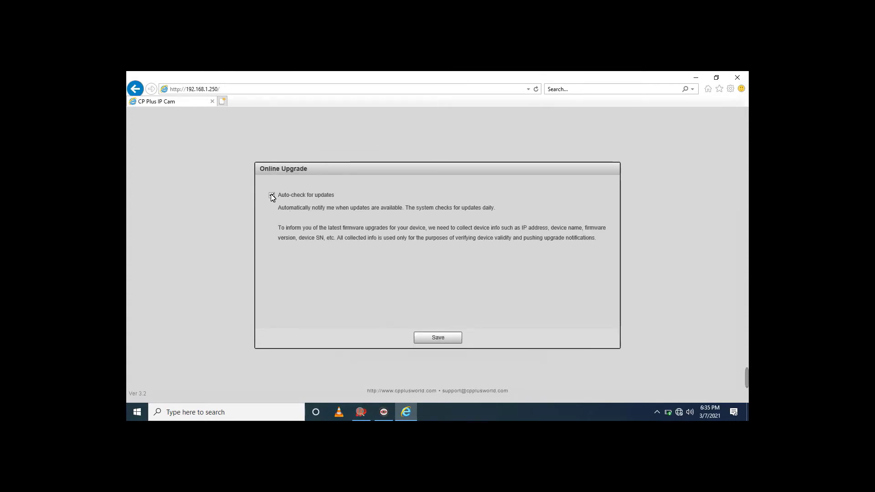
left_click(447, 339)
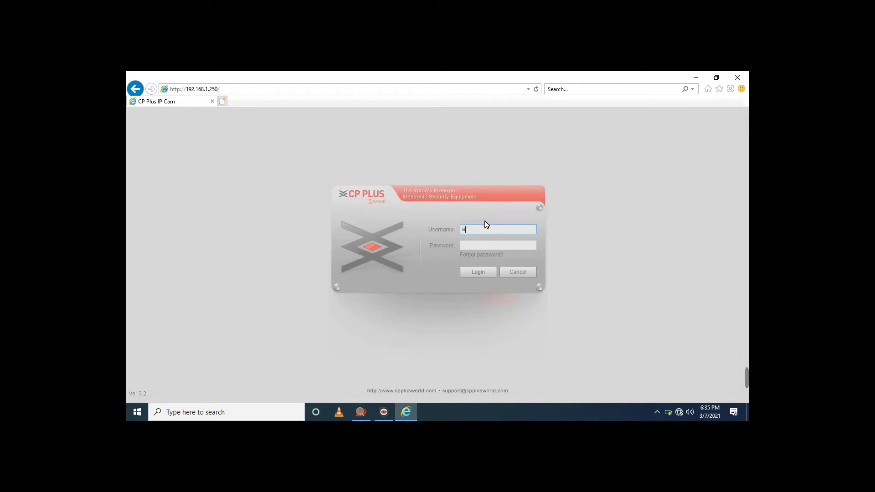
Reload the camera page and log in as admin with the account password
left_click(383, 91)
key("Return")
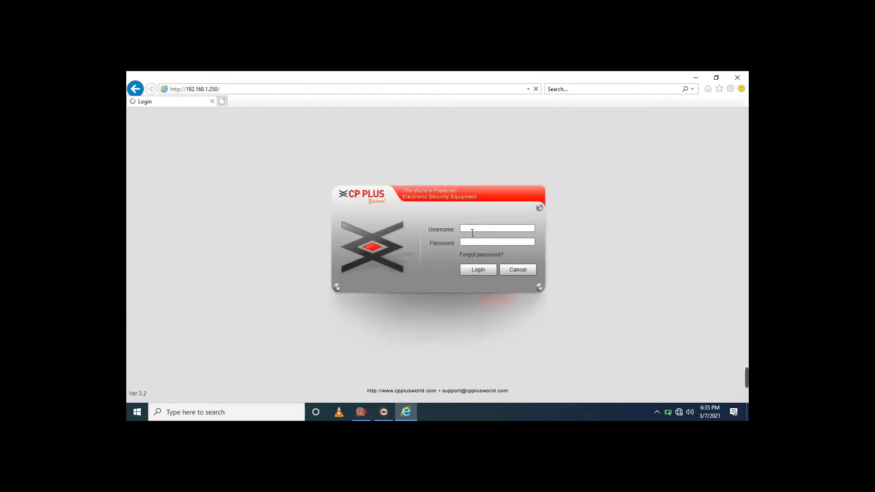
type("dmin")
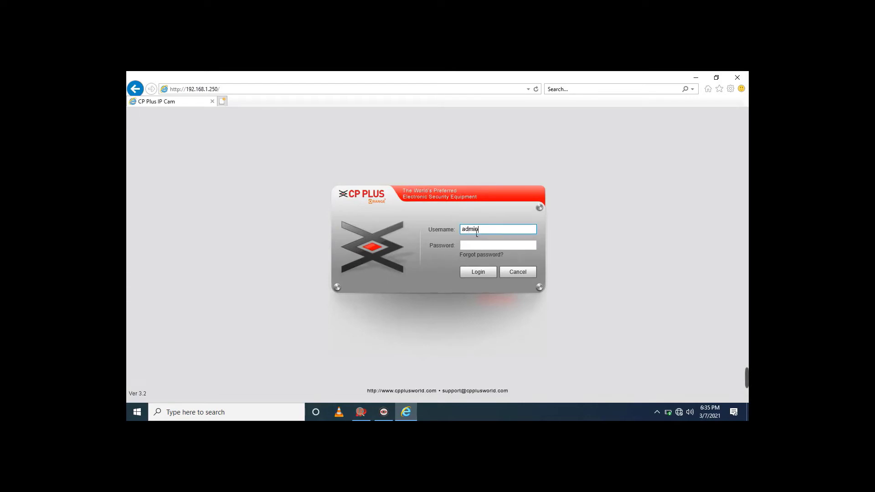
key("Tab")
type("admin")
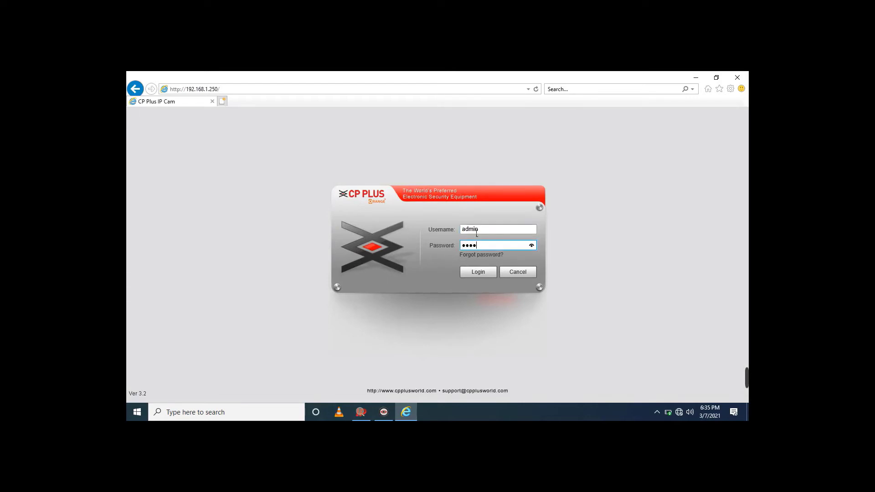
type("@123")
left_click(473, 276)
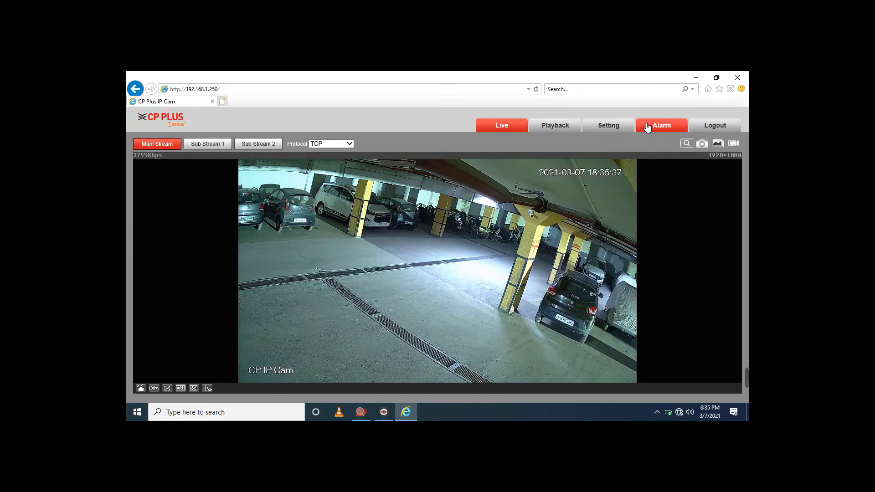
In Network > TCP/IP, change the IP address from 192.168.1.250 to 192.168.1.48 and save
left_click(612, 131)
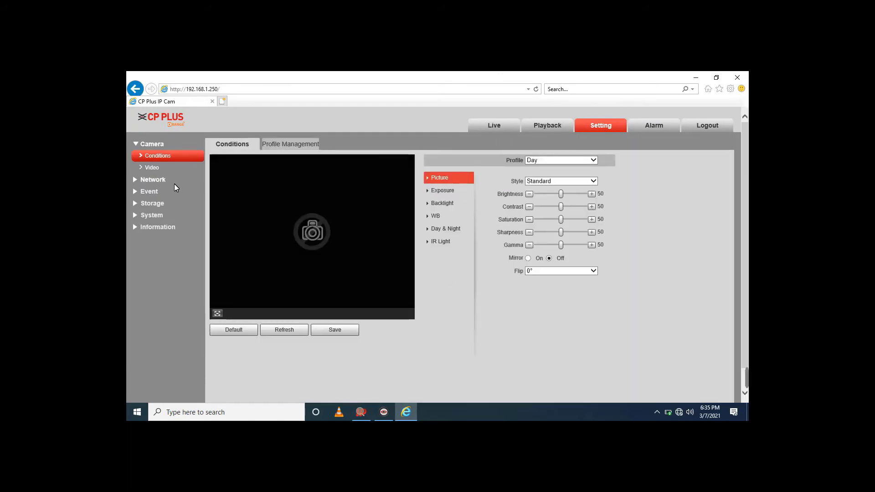
left_click(155, 180)
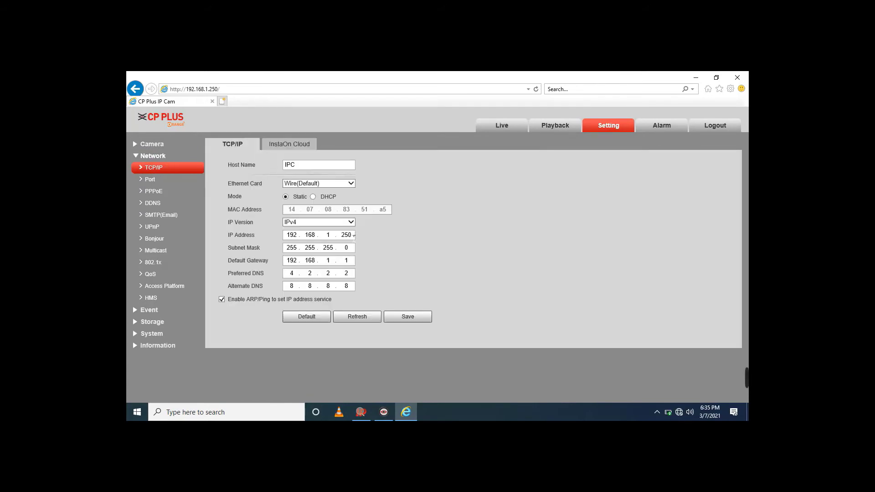
double_click(348, 236)
type("48")
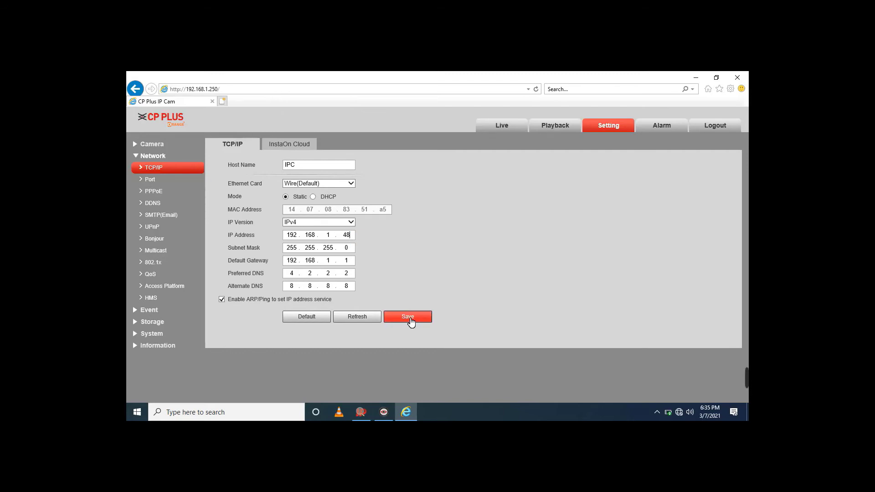
left_click(409, 317)
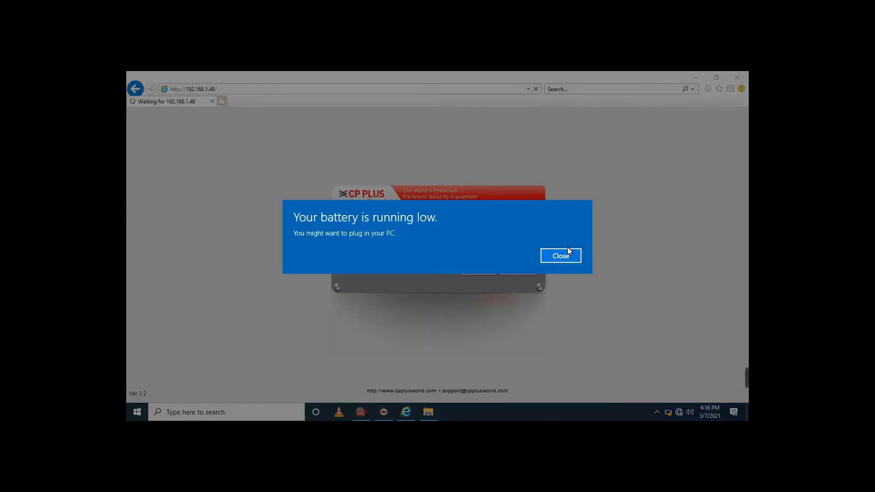
Dismiss the battery notice, allow the CP PLUS add-on, log in as admin at 192.168.1.48, then log out
left_click(563, 256)
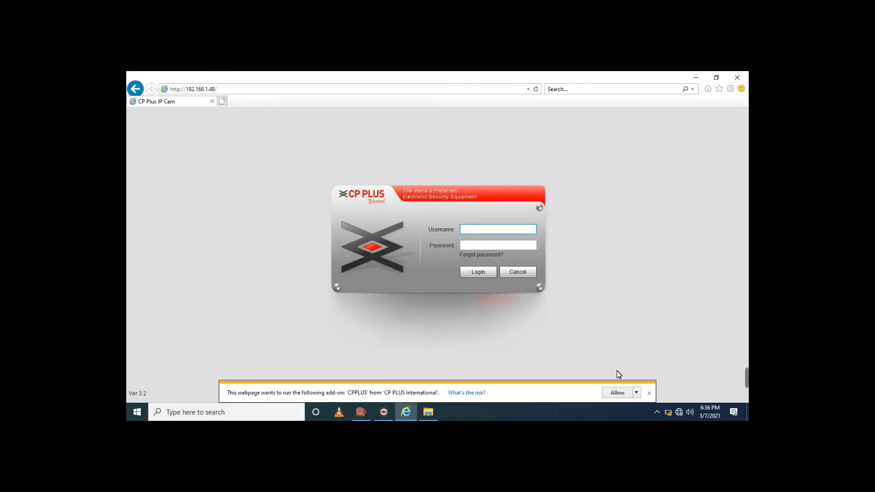
left_click(615, 395)
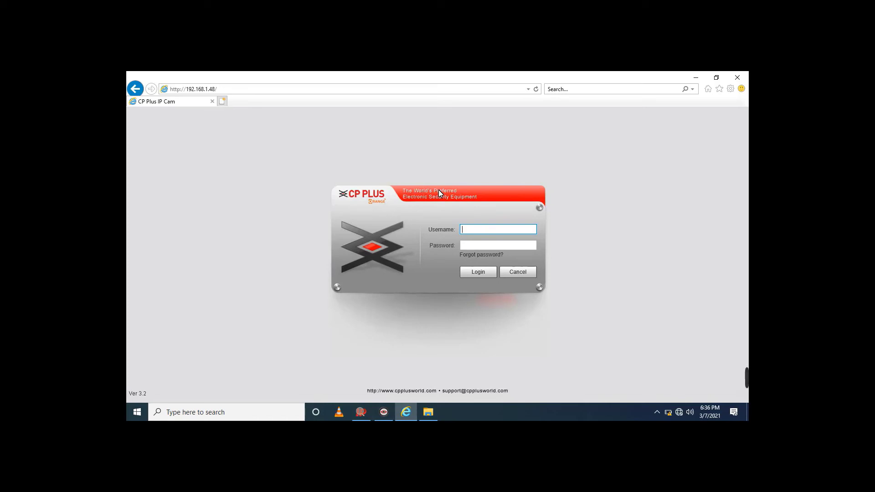
type("adm")
type("in")
key("Tab")
type("adm")
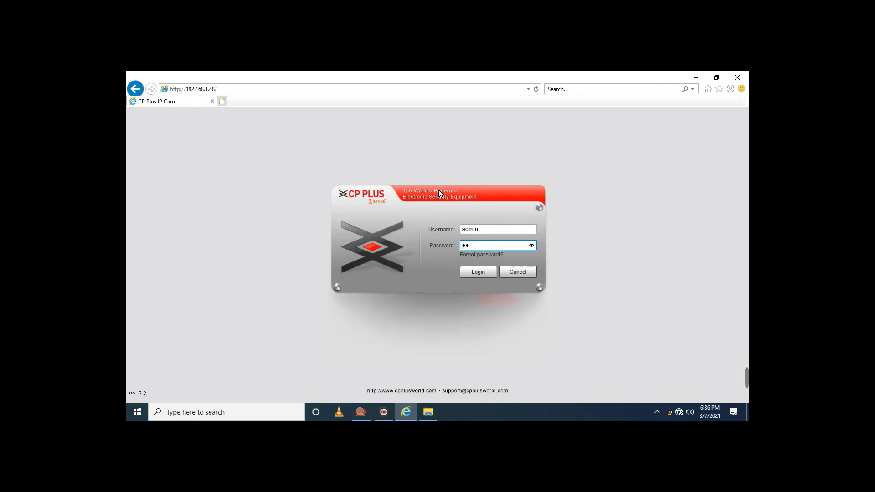
type("in1234")
left_click(474, 272)
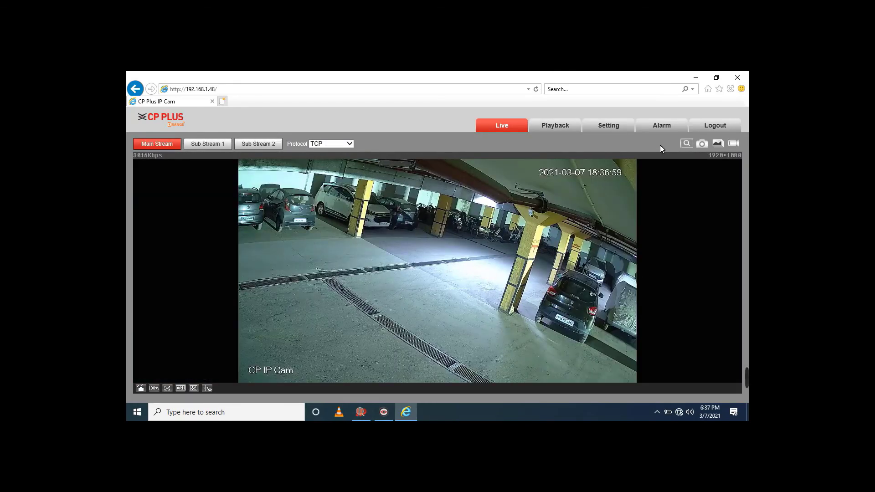
left_click(707, 125)
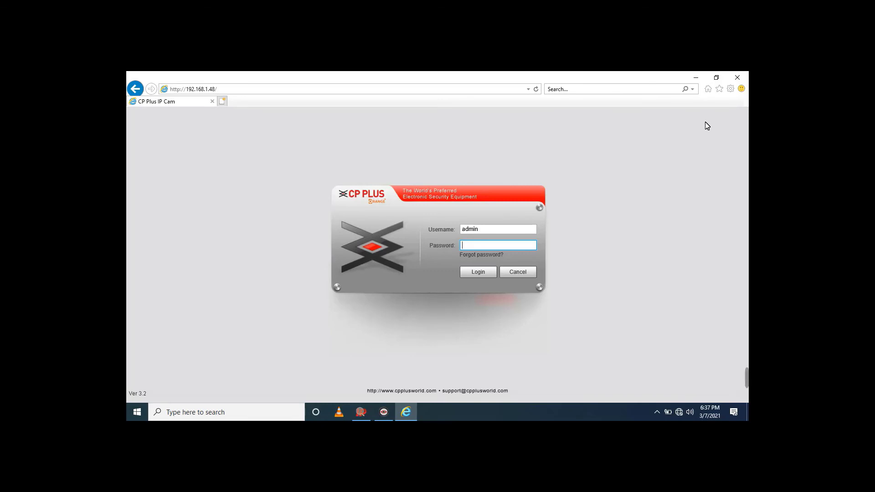